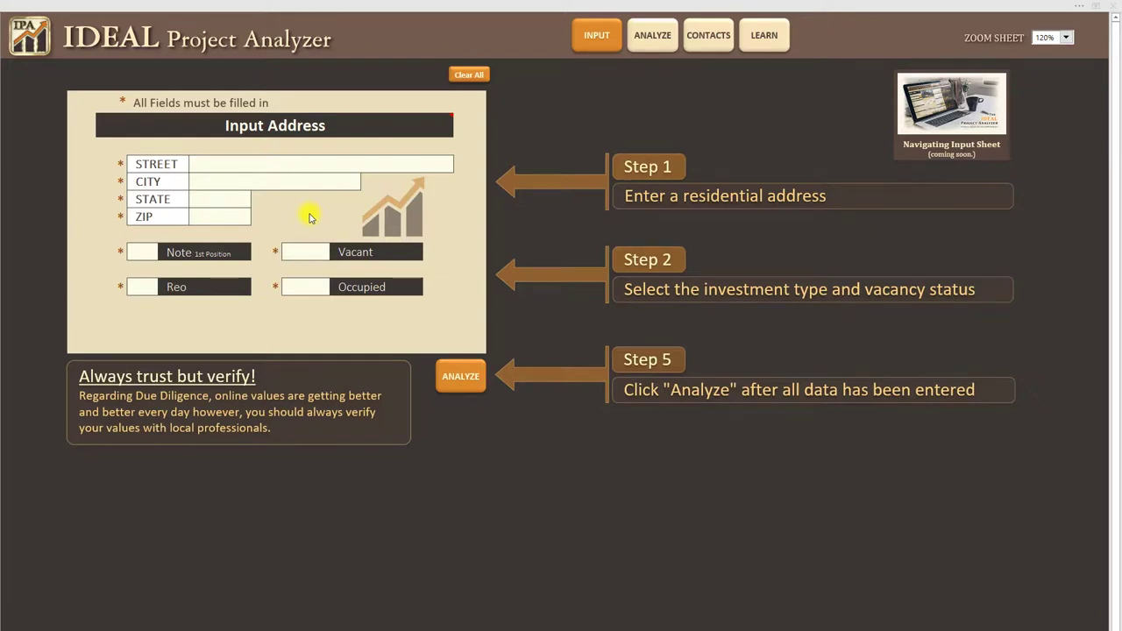
Try analyzing the empty form, then move aside and dismiss the 'address not found' error.
click(315, 167)
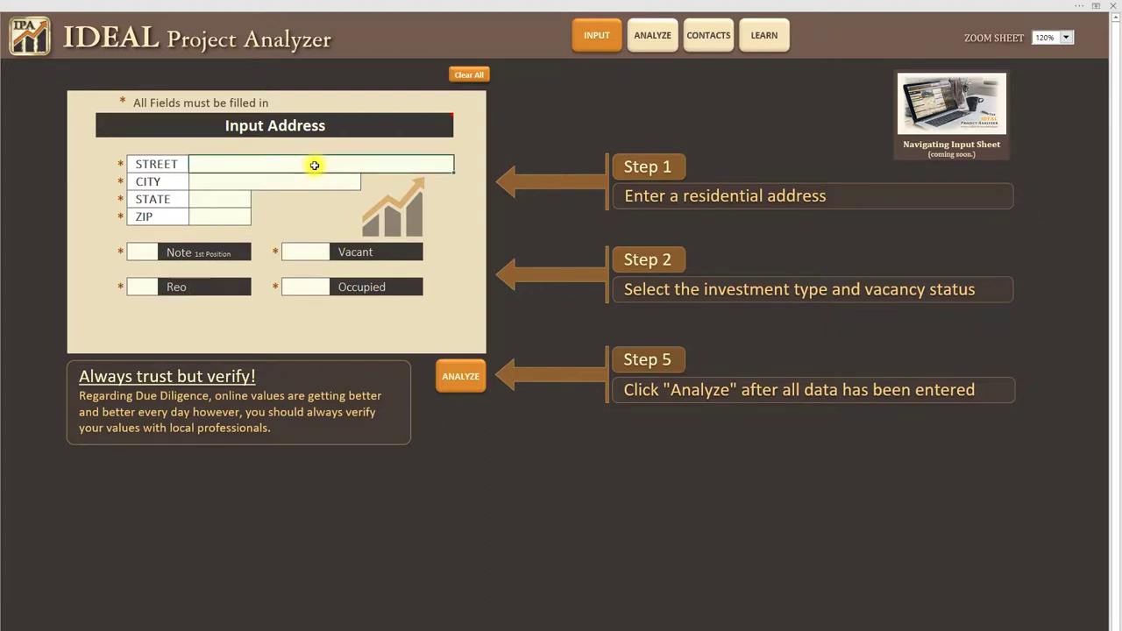
click(651, 40)
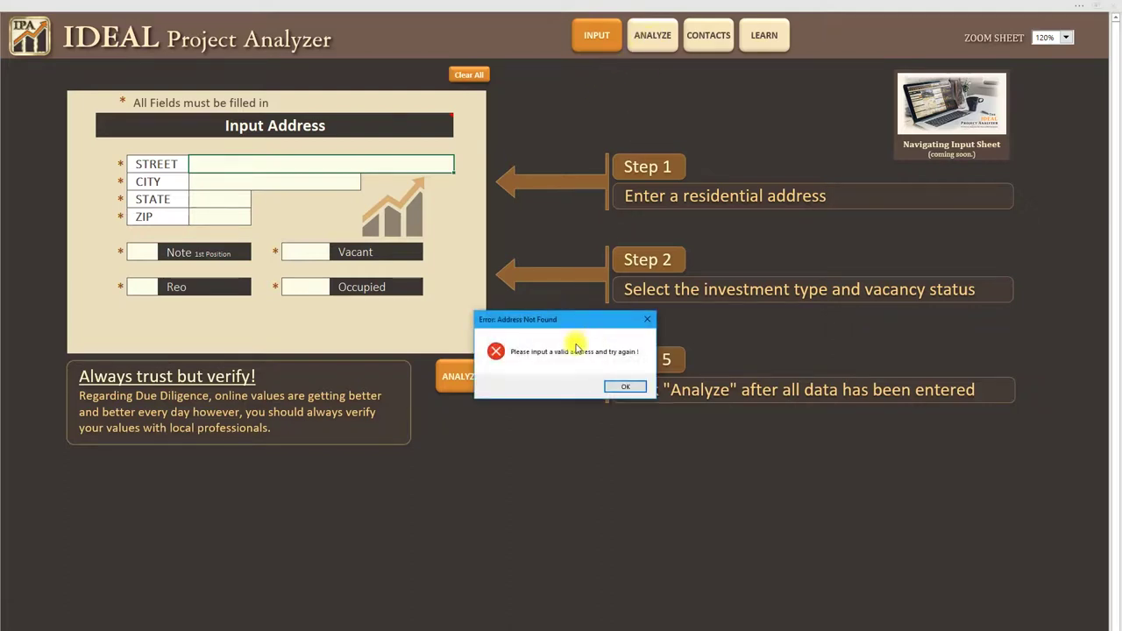
drag(570, 319, 592, 159)
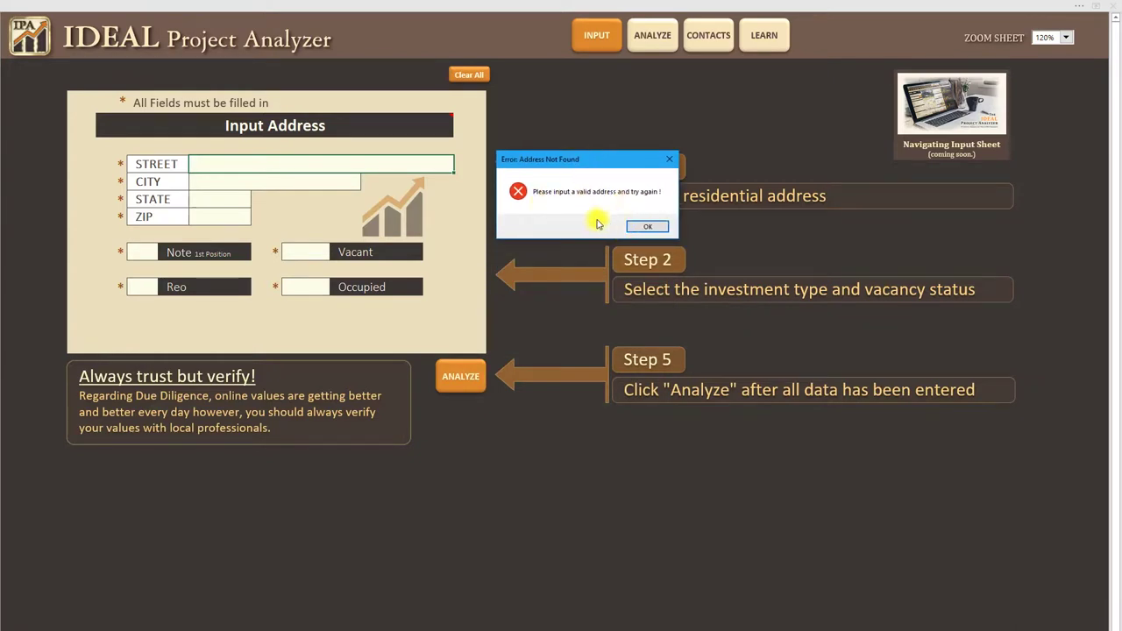
click(648, 227)
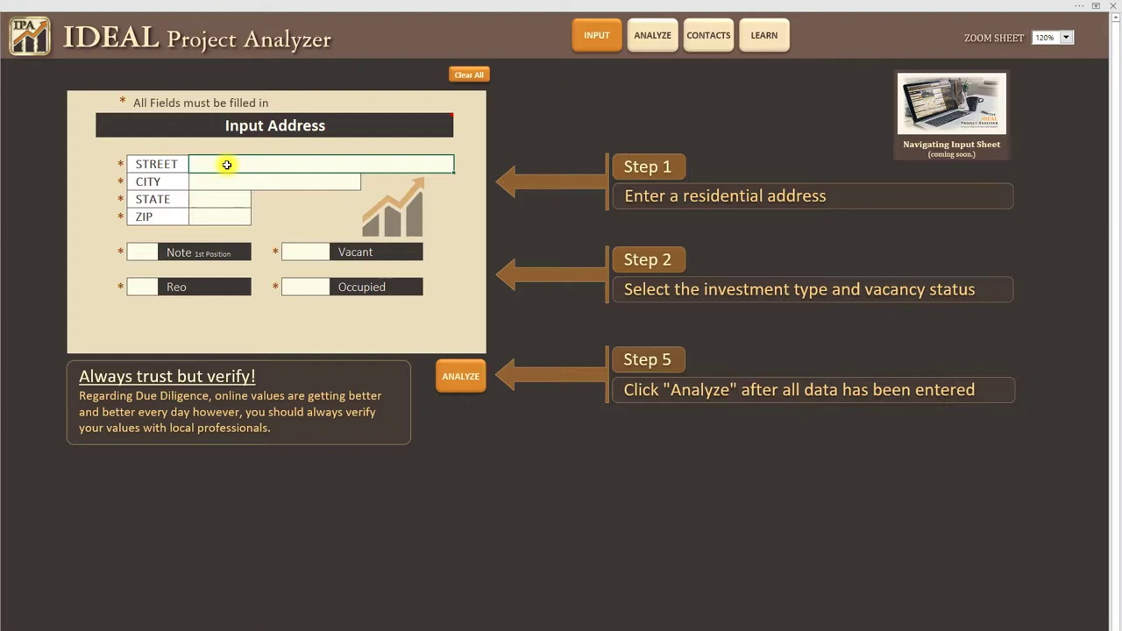
Enter street 123 Test Lane, city IPA, state CA and ZIP 11111.
text(123)
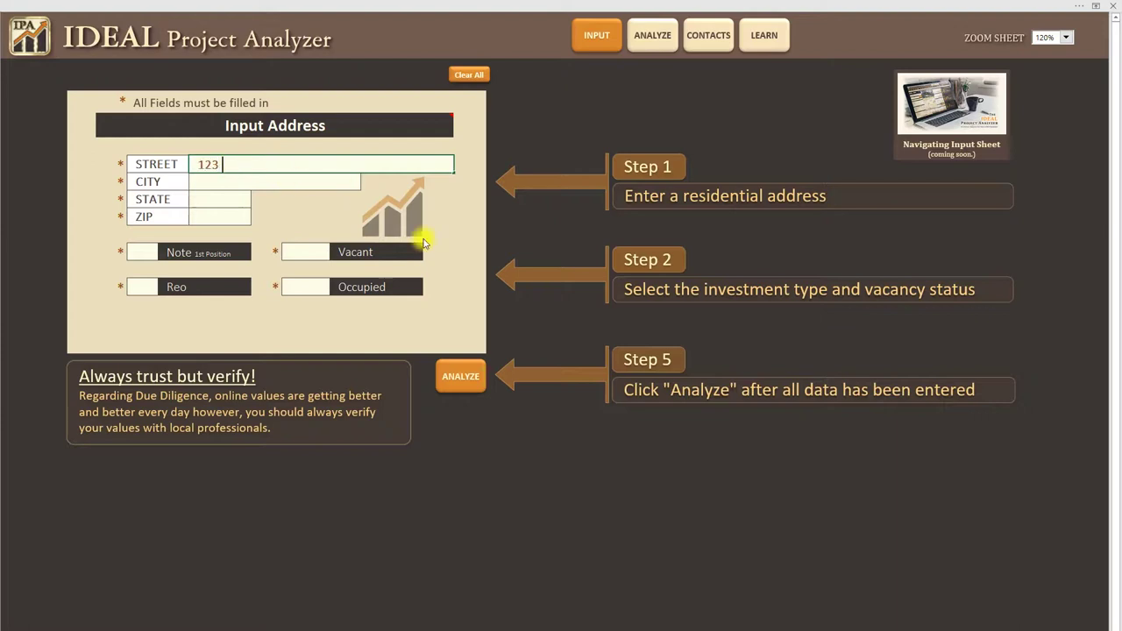
text( Test Lane)
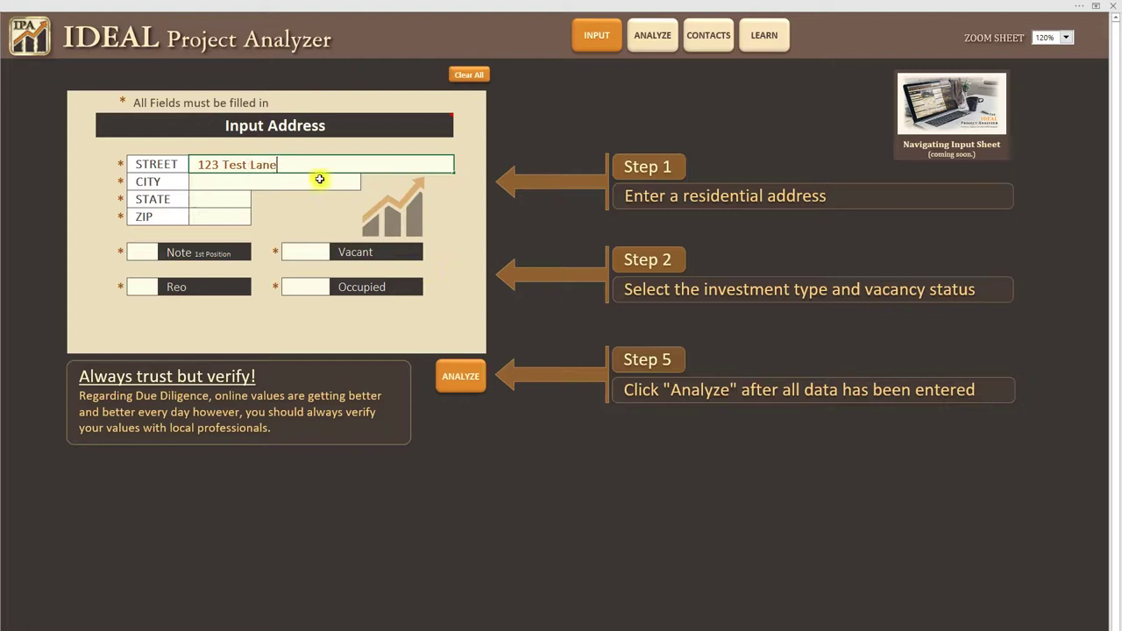
click(308, 186)
text(IPA)
click(218, 200)
text(CA)
click(220, 220)
text(11111)
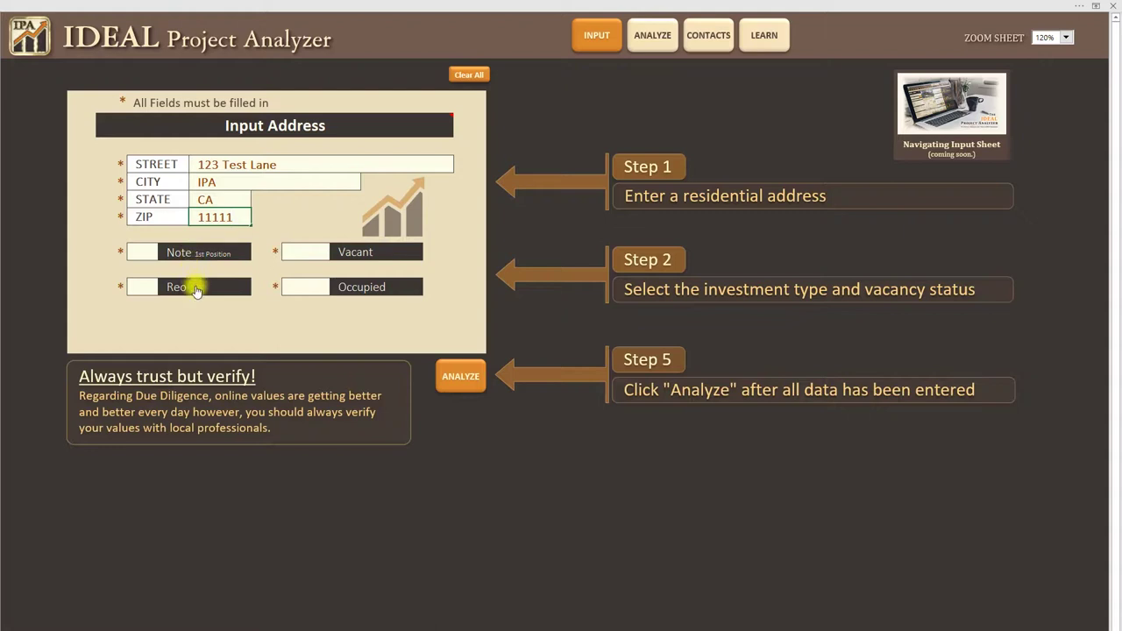
Check Note (1st Position) and Occupied, and enter 100000 as the unpaid principal balance.
click(141, 256)
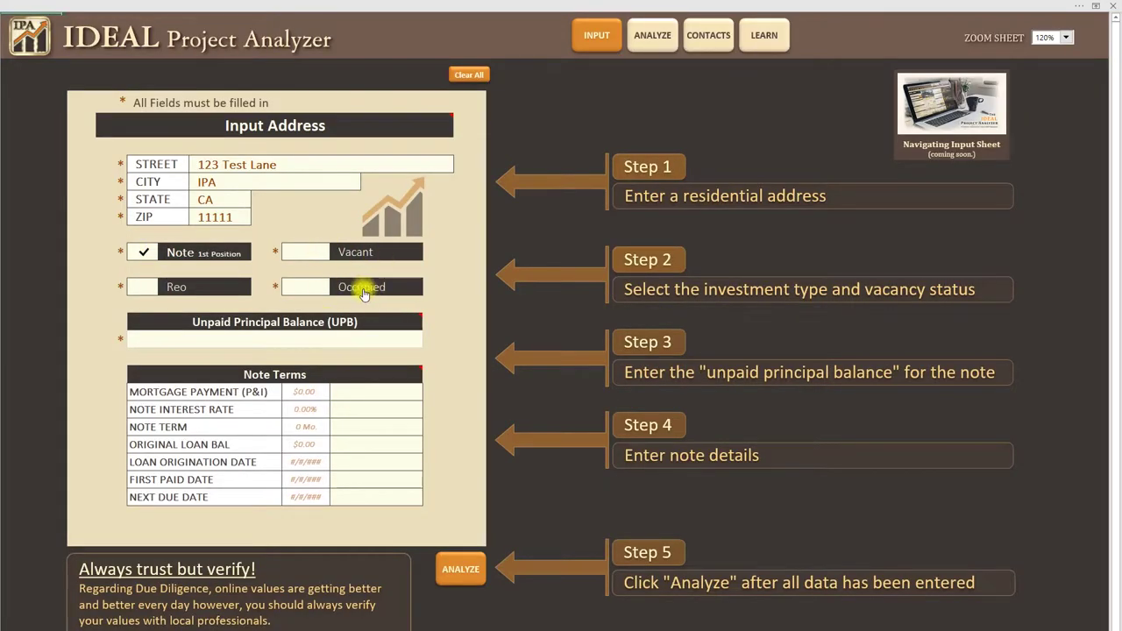
click(301, 287)
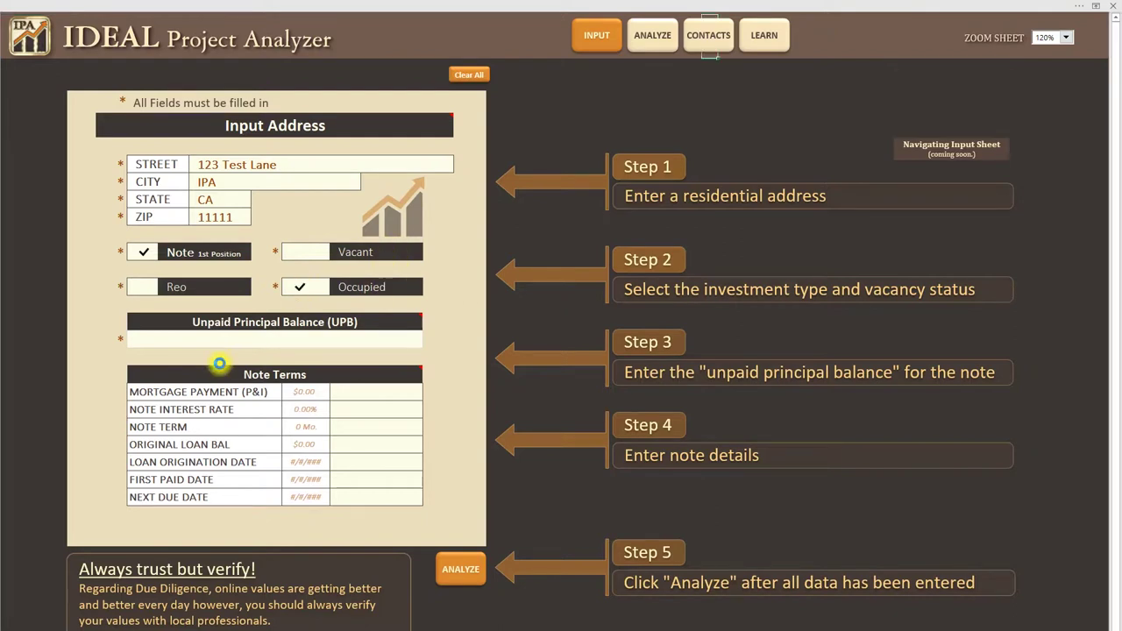
click(265, 340)
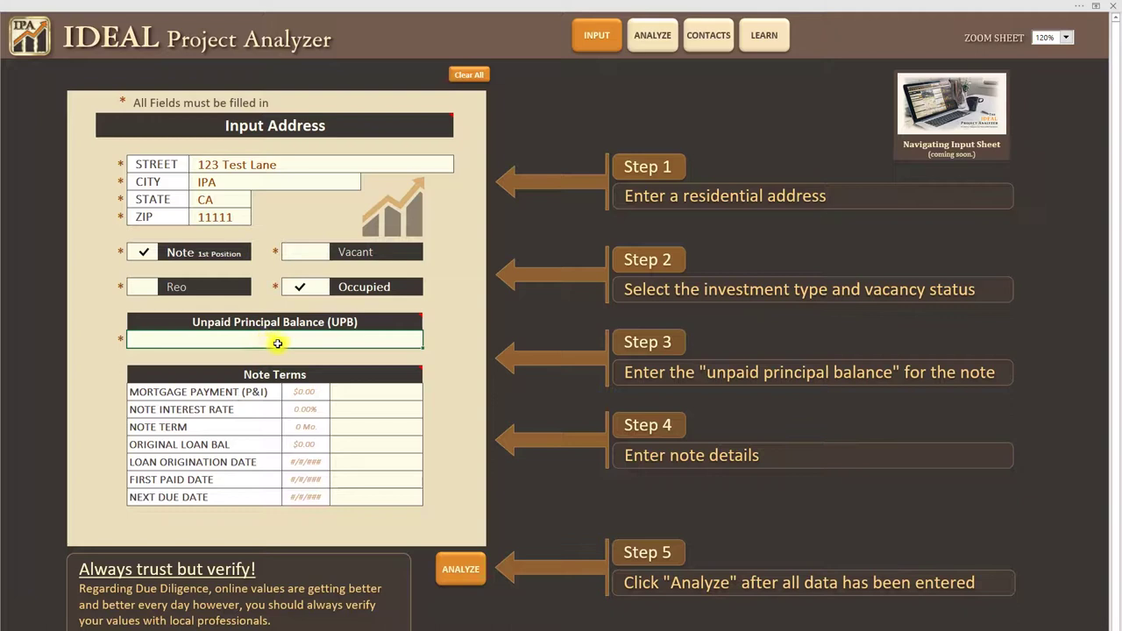
double_click(280, 345)
text(100000)
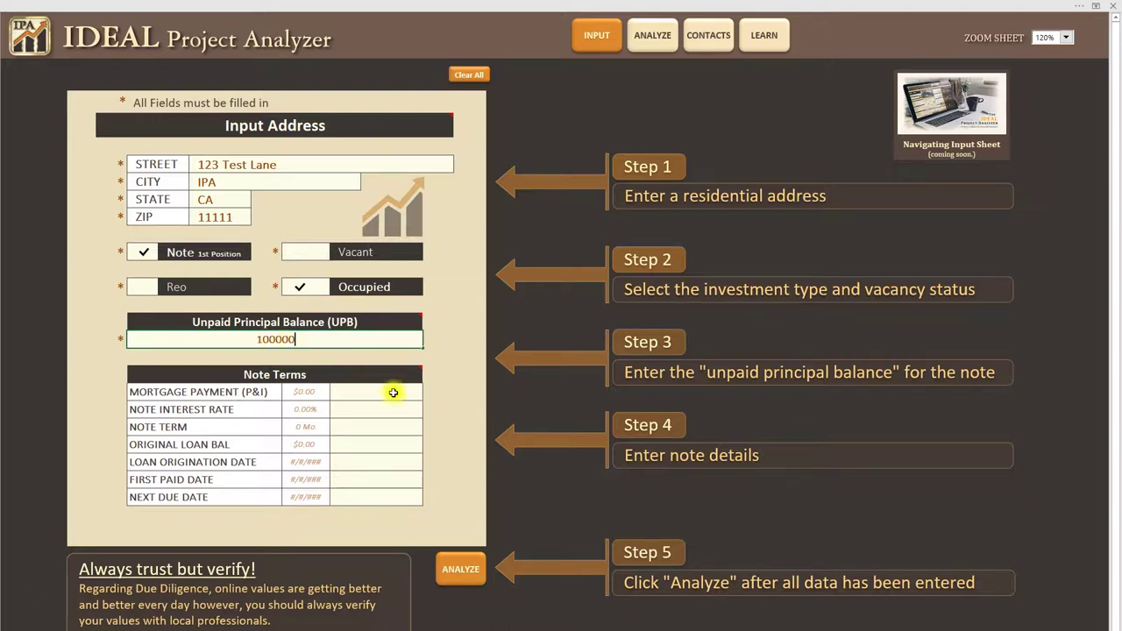
mouse_move(334, 325)
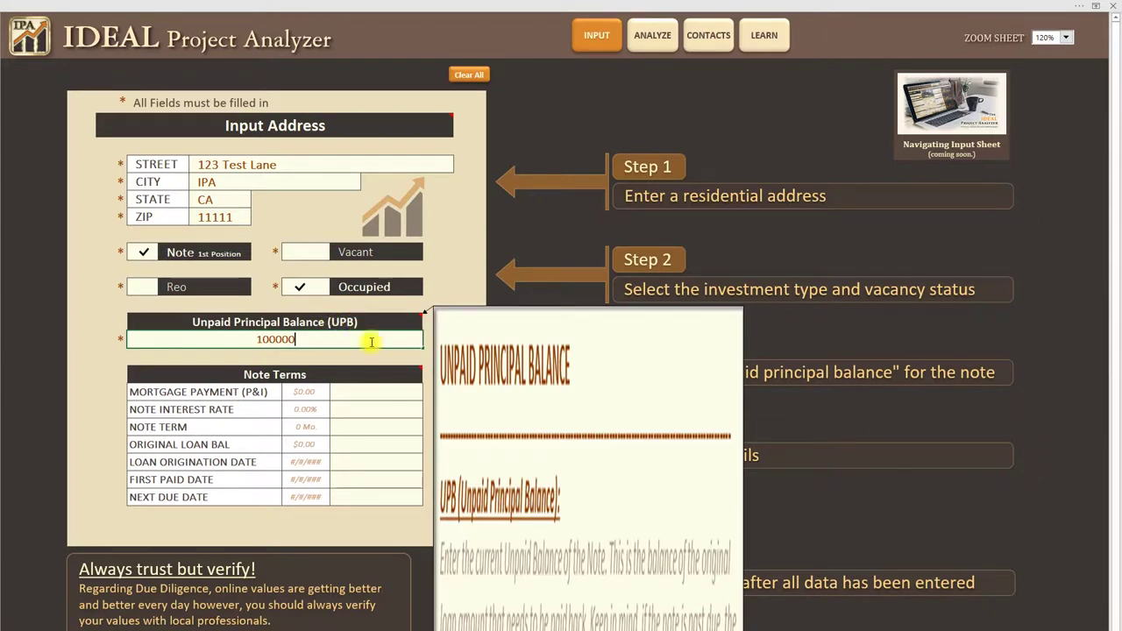
Enter note terms: $560.00 payment, 10.00% rate, 360-month term, $120,000 original loan balance.
click(395, 397)
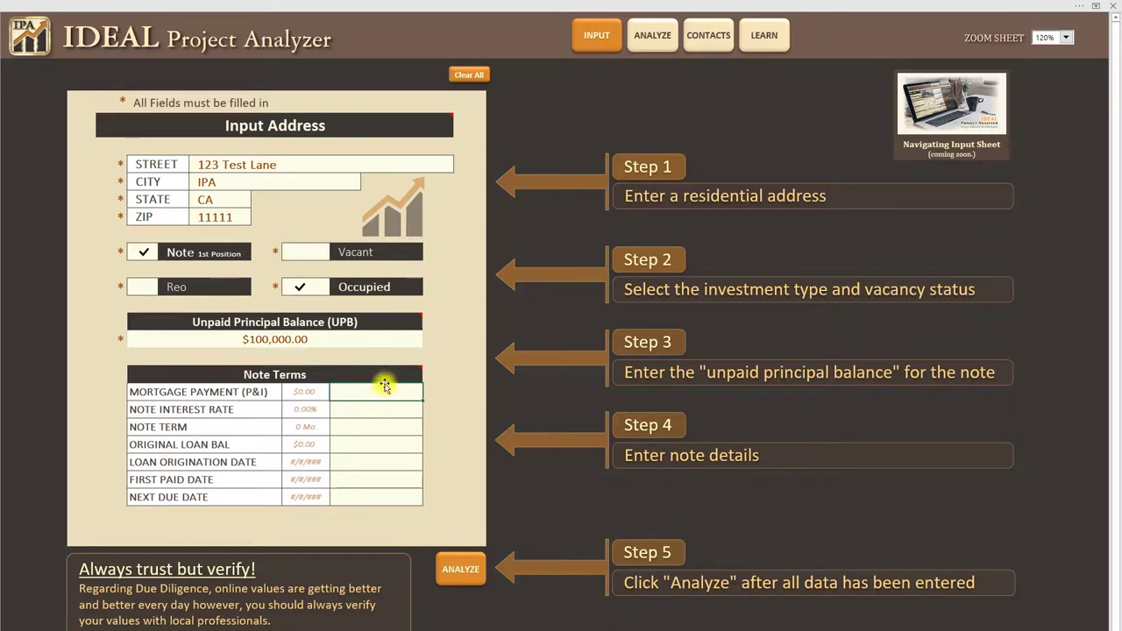
text(0)
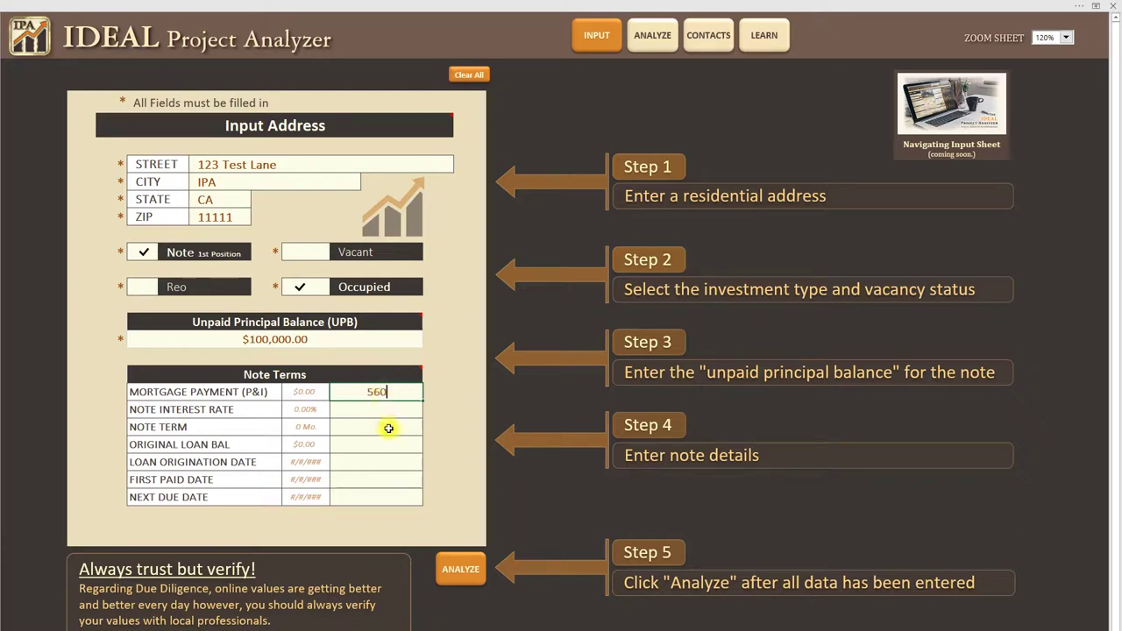
key(Return)
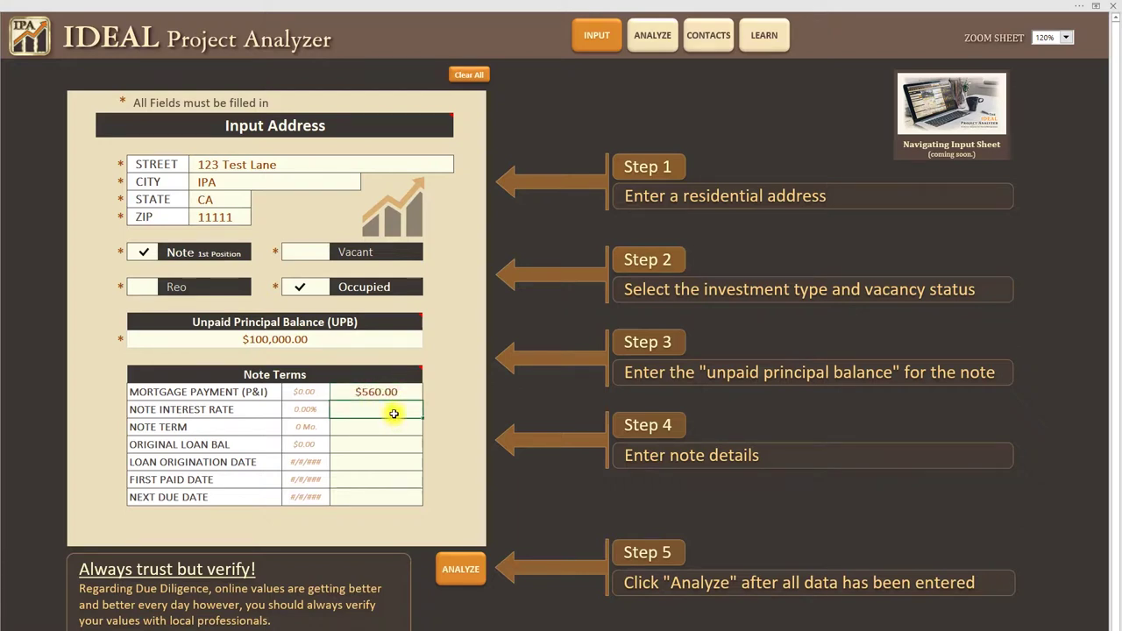
text(10)
key(Return)
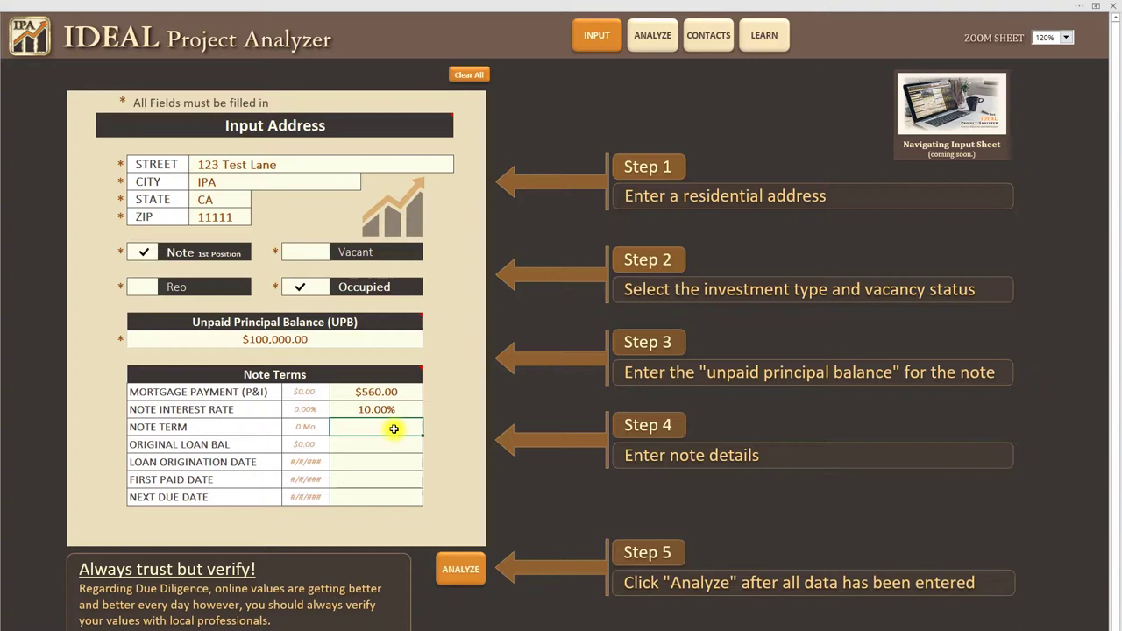
text(360)
key(Return)
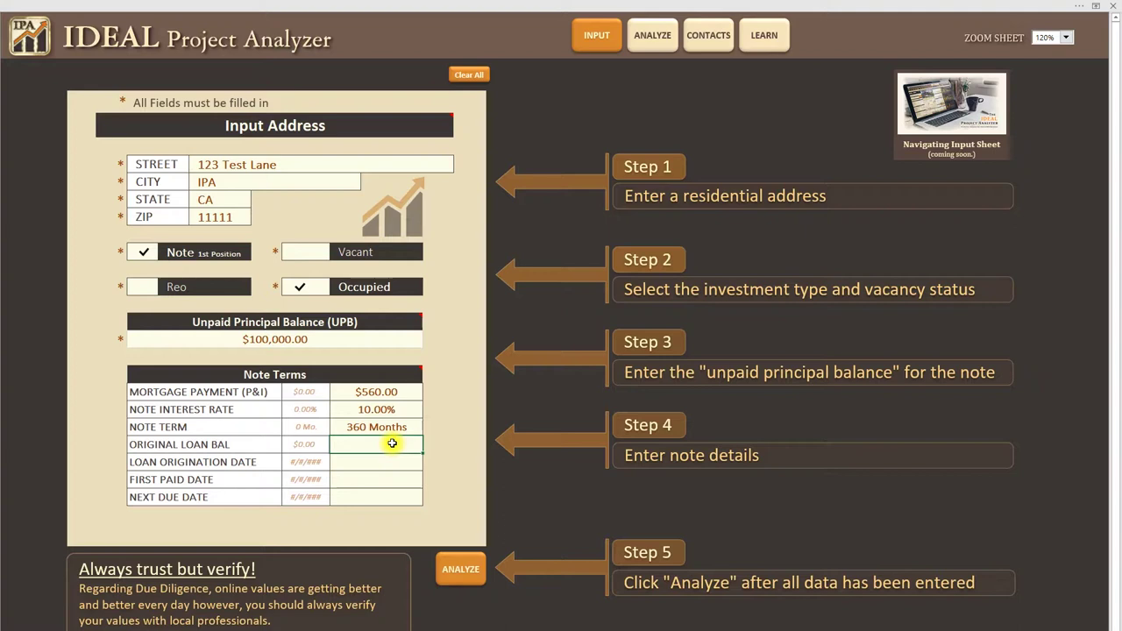
text(120,0000)
click(392, 462)
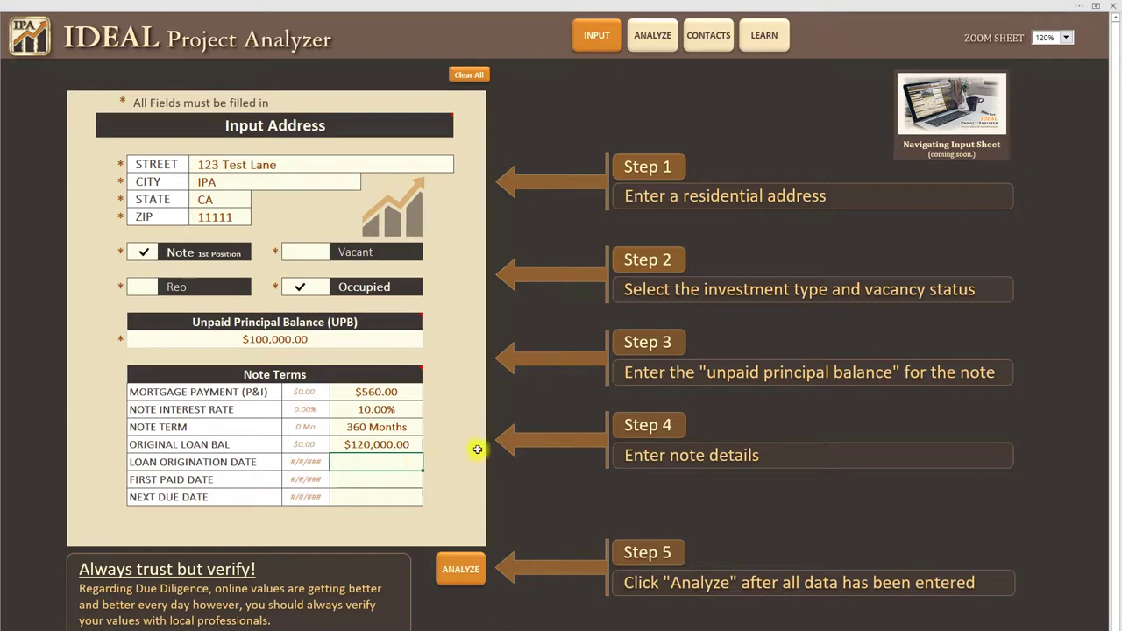
Enter 1/1/2006 as the loan origination date.
text(1/1)
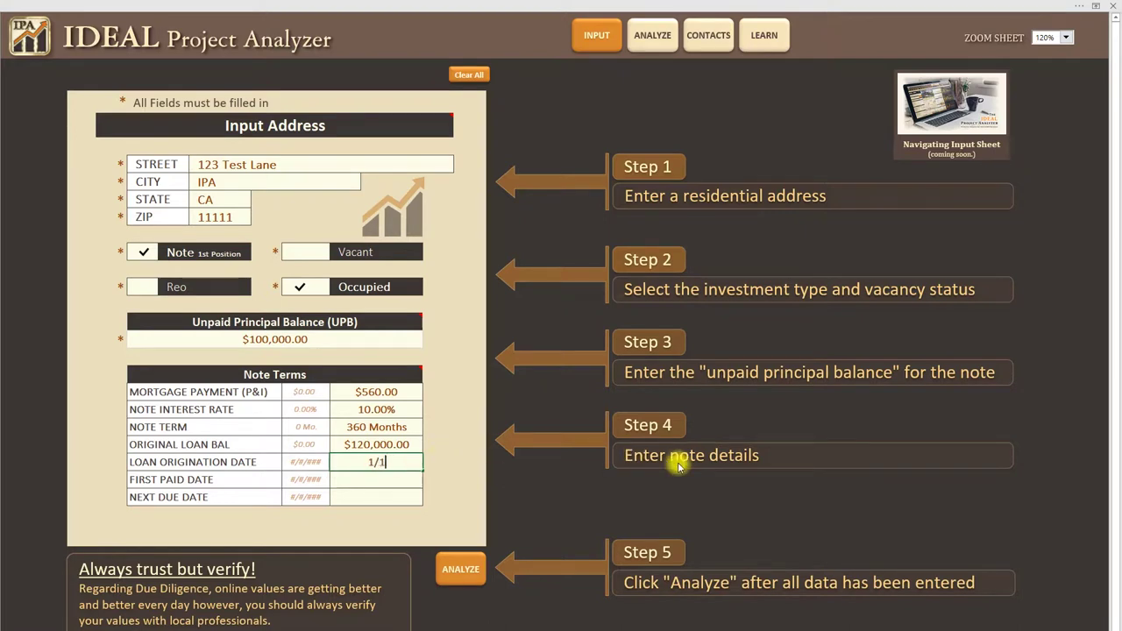
text(/2006)
key(Return)
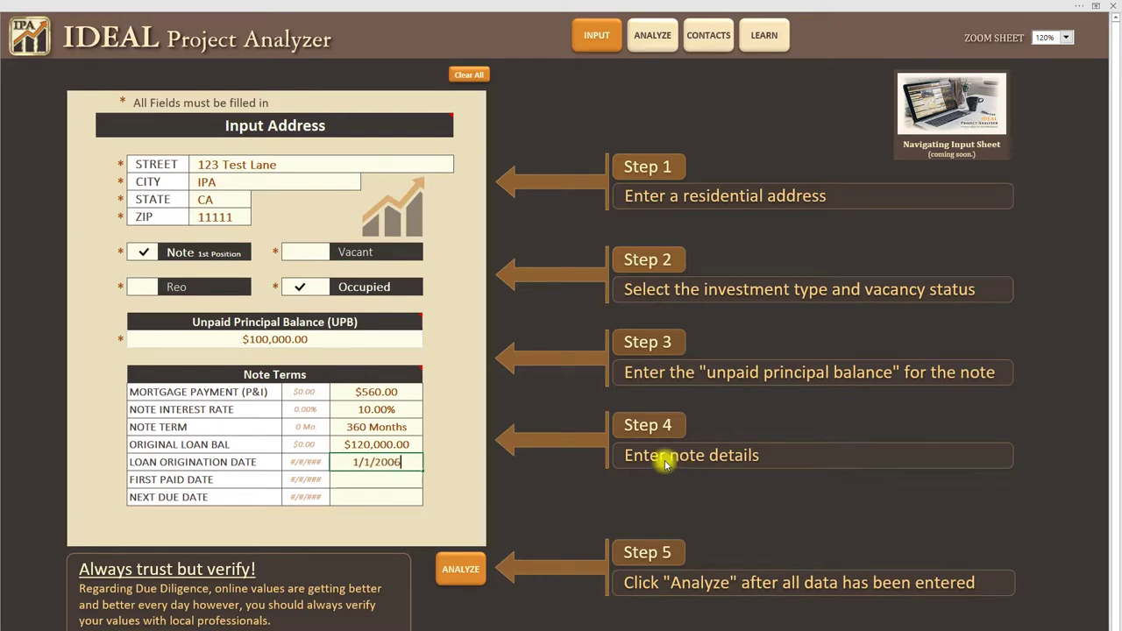
double_click(404, 462)
drag(403, 462, 326, 456)
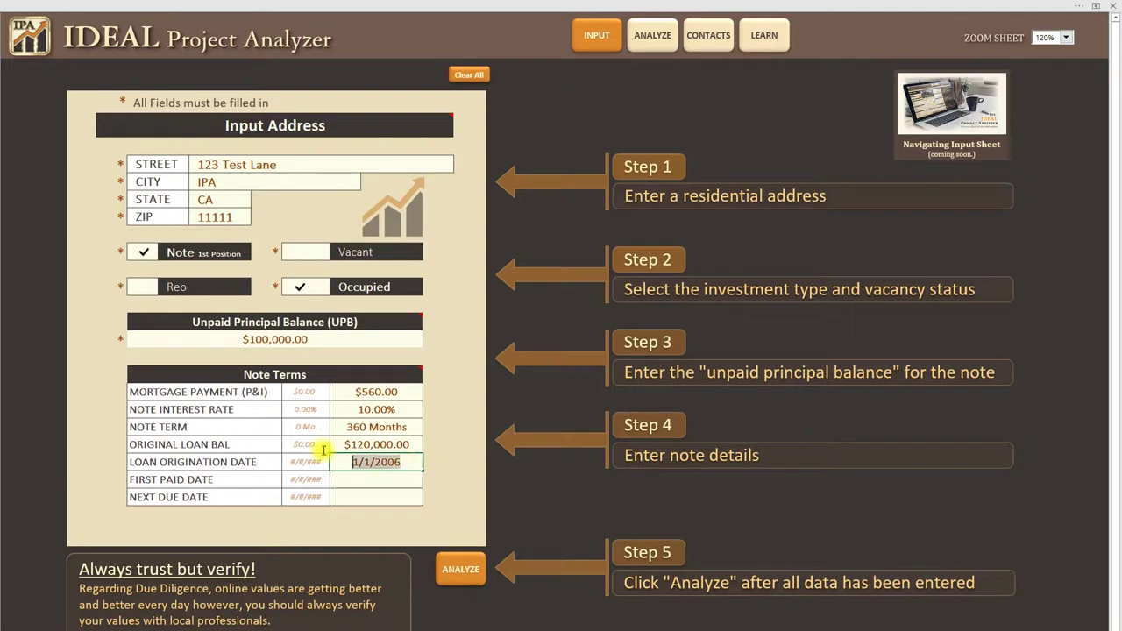
Enter 1-1-2006 as the first paid date and a next due date, changing its final 9 to 4.
click(381, 481)
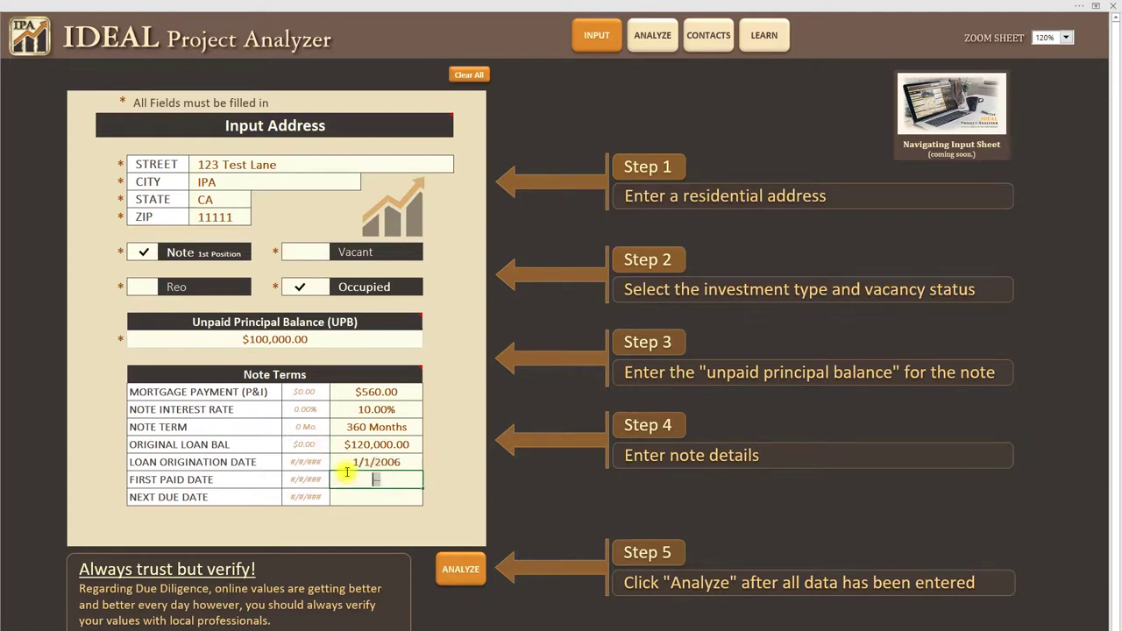
text(1-)
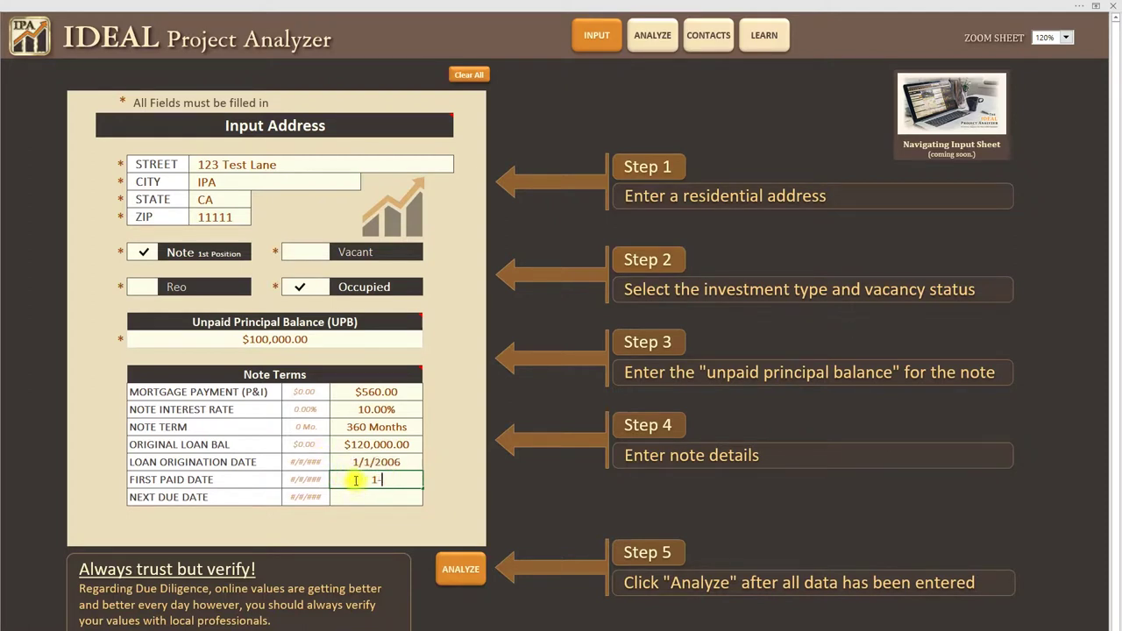
text(1-2006)
click(389, 500)
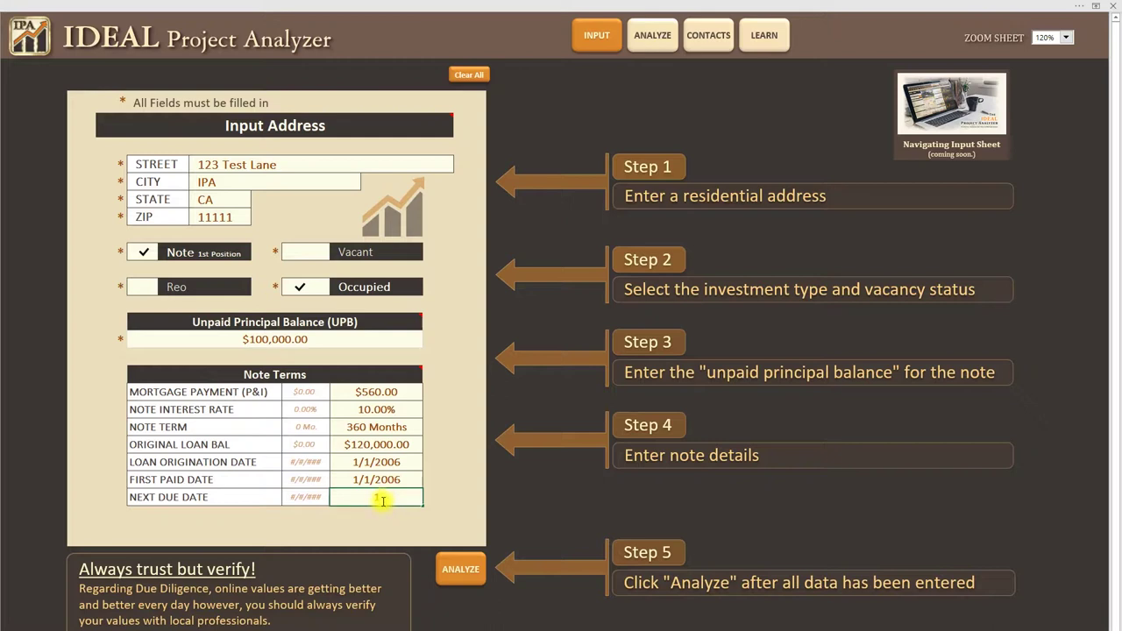
text(1/1/2009)
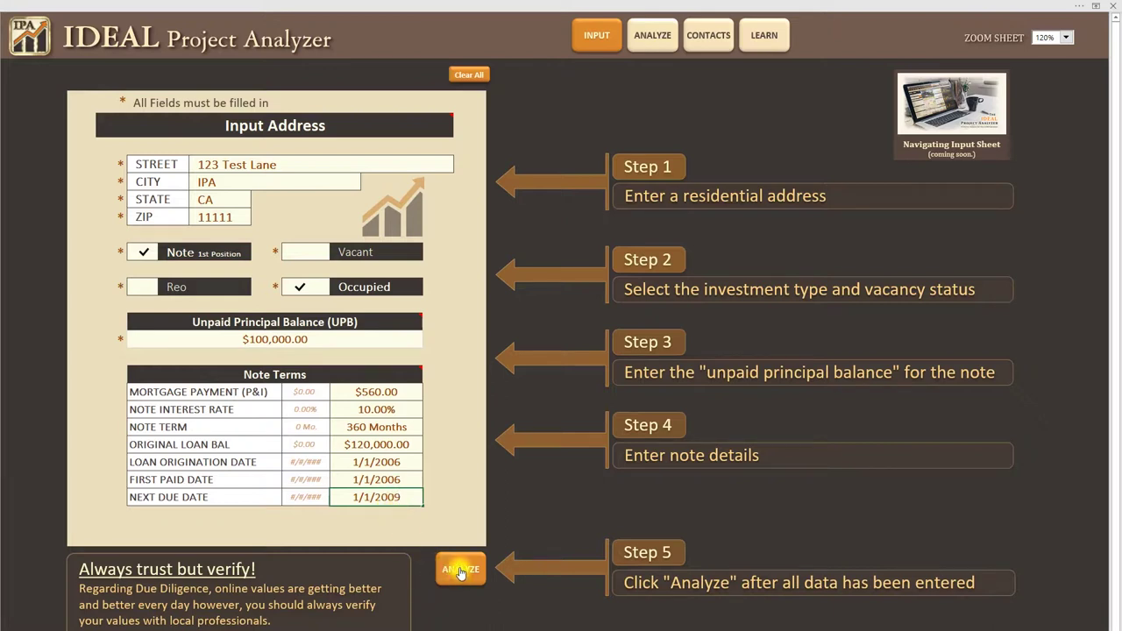
key(BackSpace)
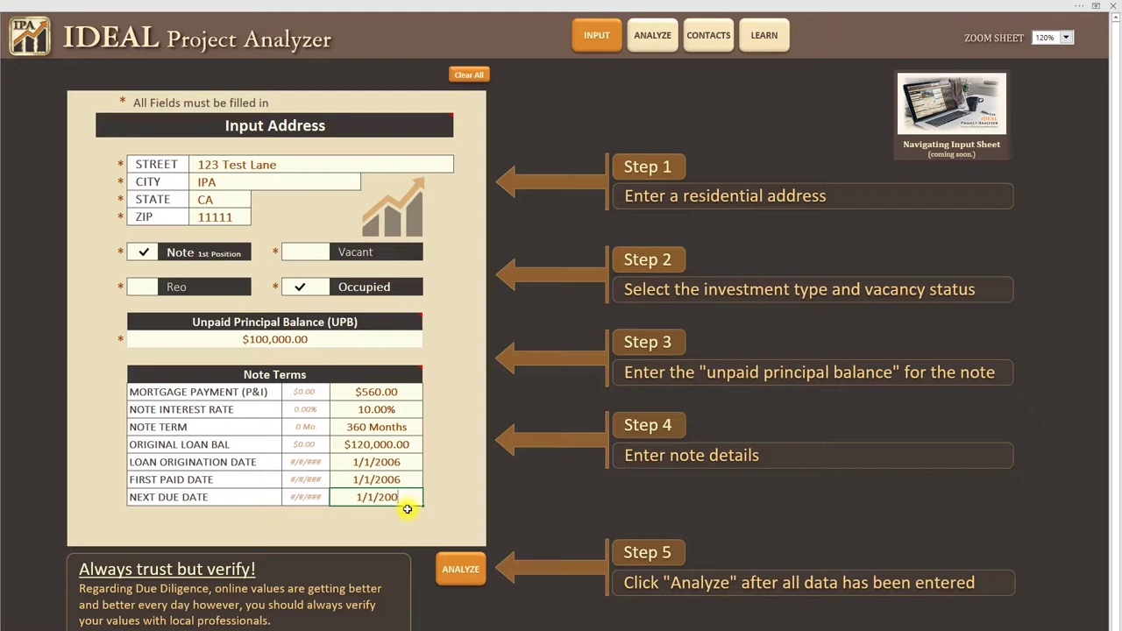
text(4)
click(407, 478)
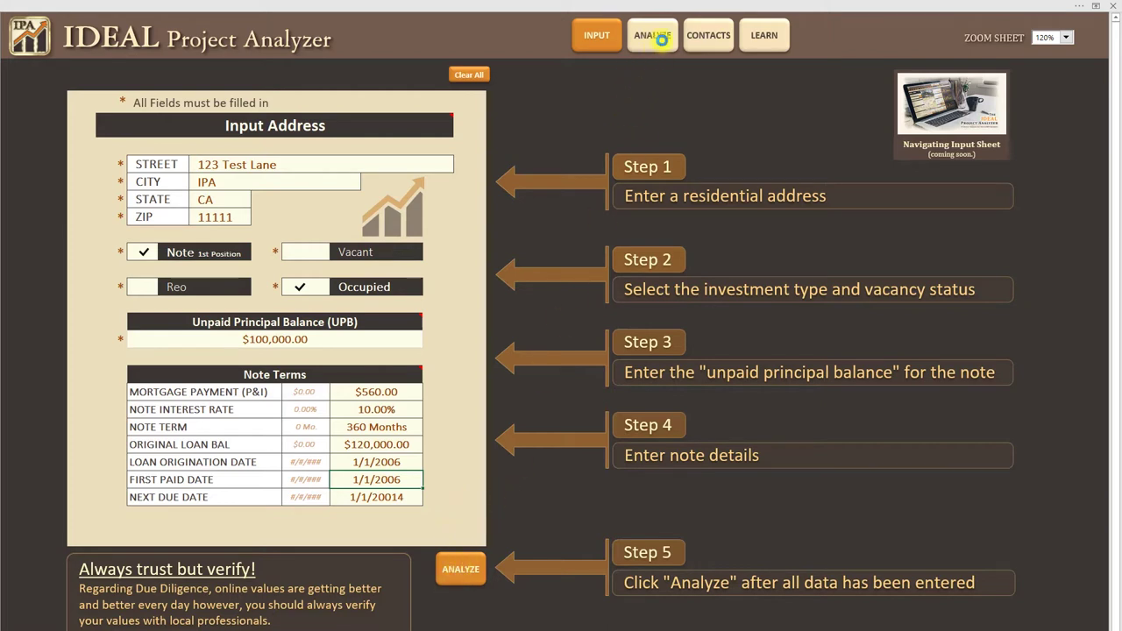
Check the Analyze sheet, return to Input, and run the orange ANALYZE button under Step 5.
click(661, 38)
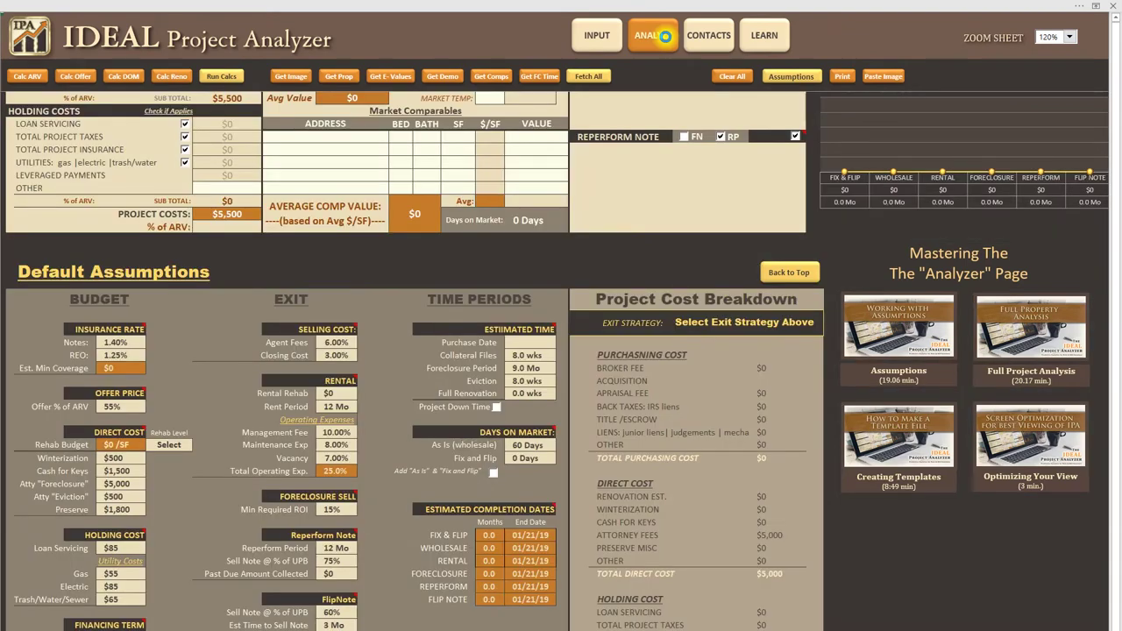
scroll(463, 376, up, 10)
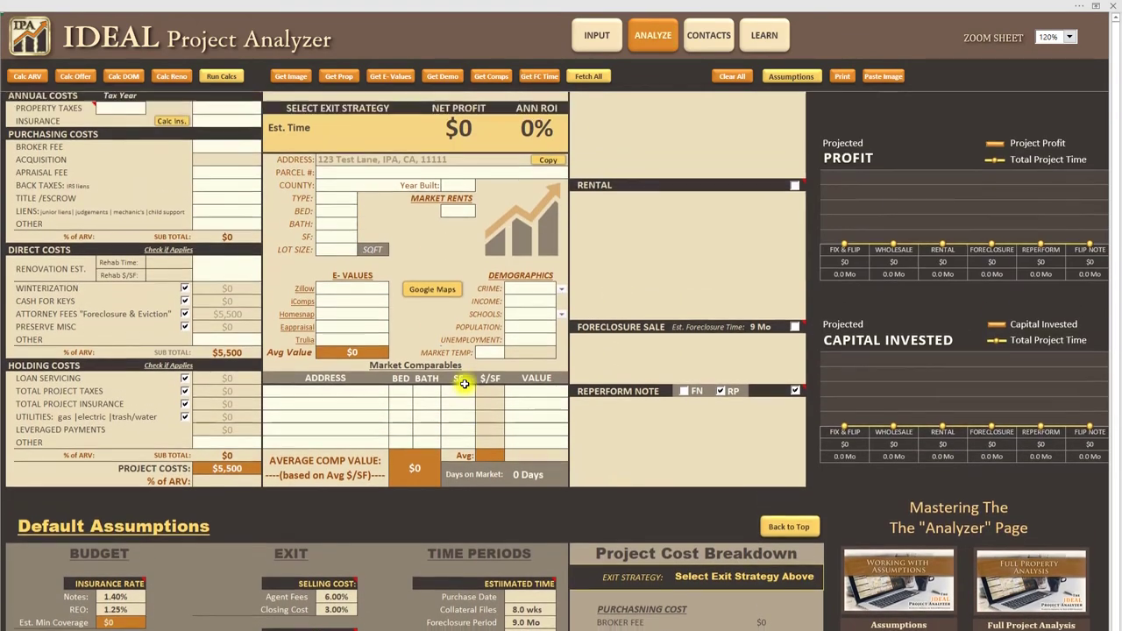
scroll(461, 388, up, 1)
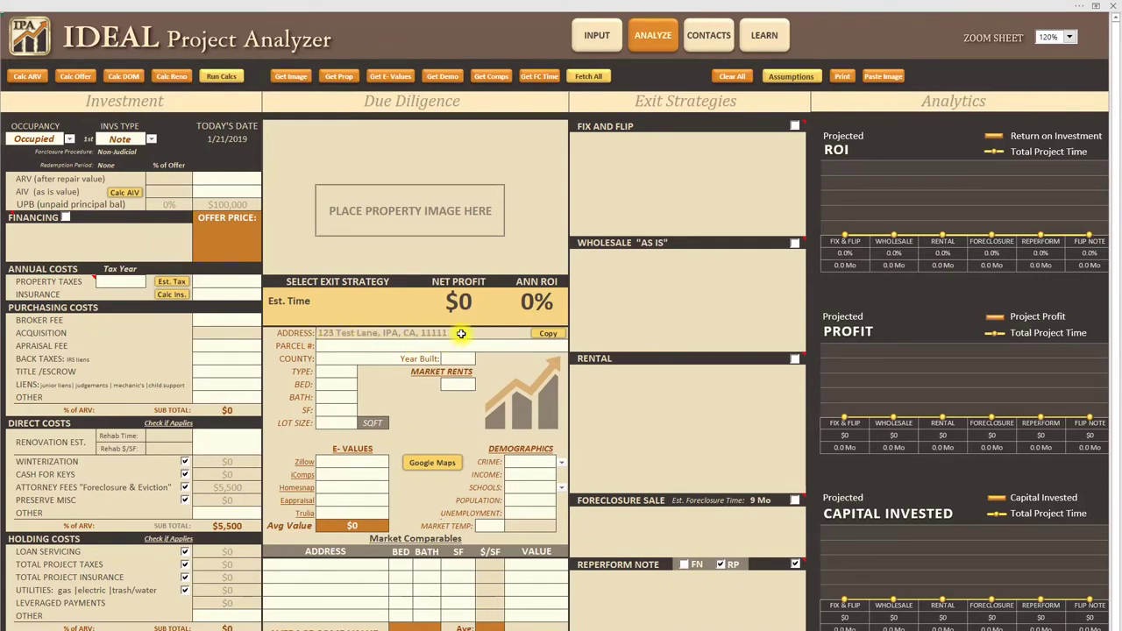
click(597, 39)
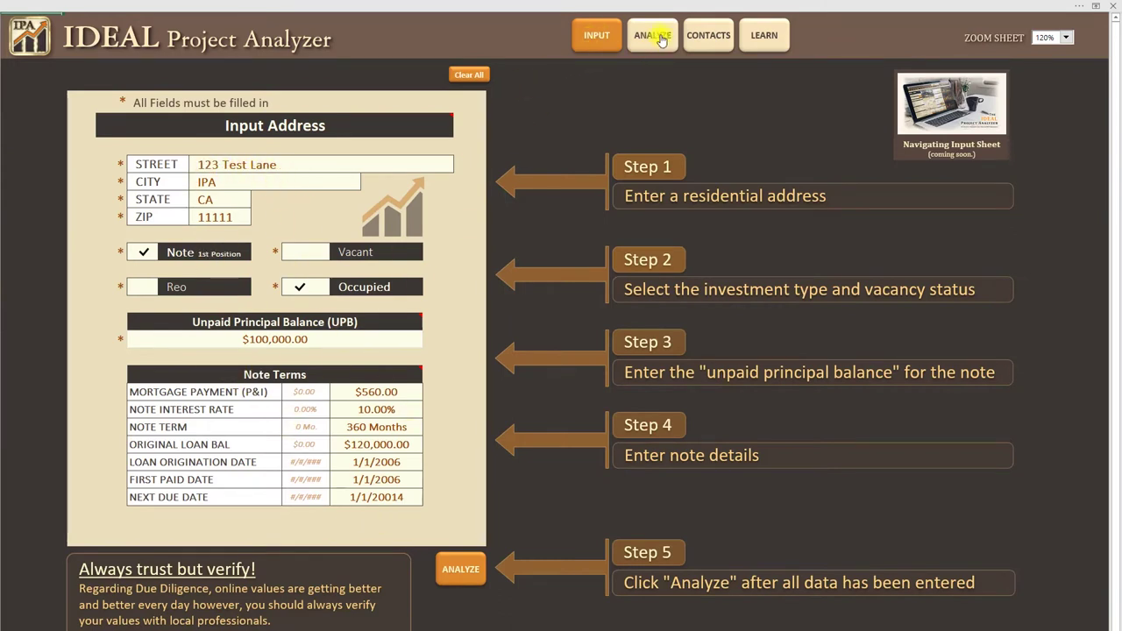
click(462, 571)
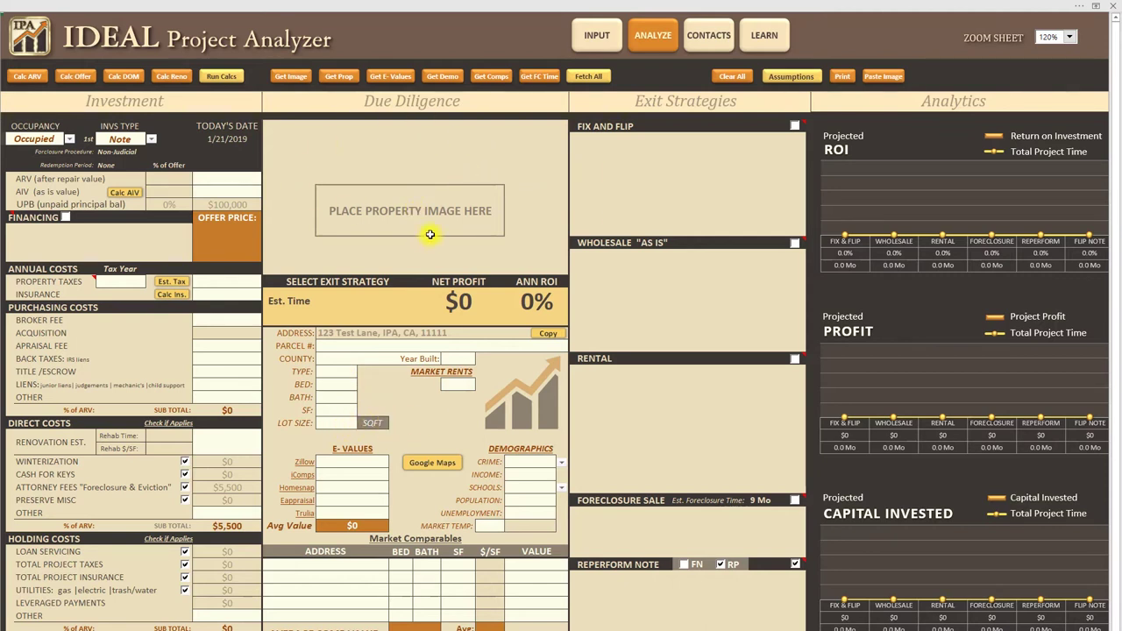
Switch back to the INPUT tab to view the entered address and note terms.
click(592, 48)
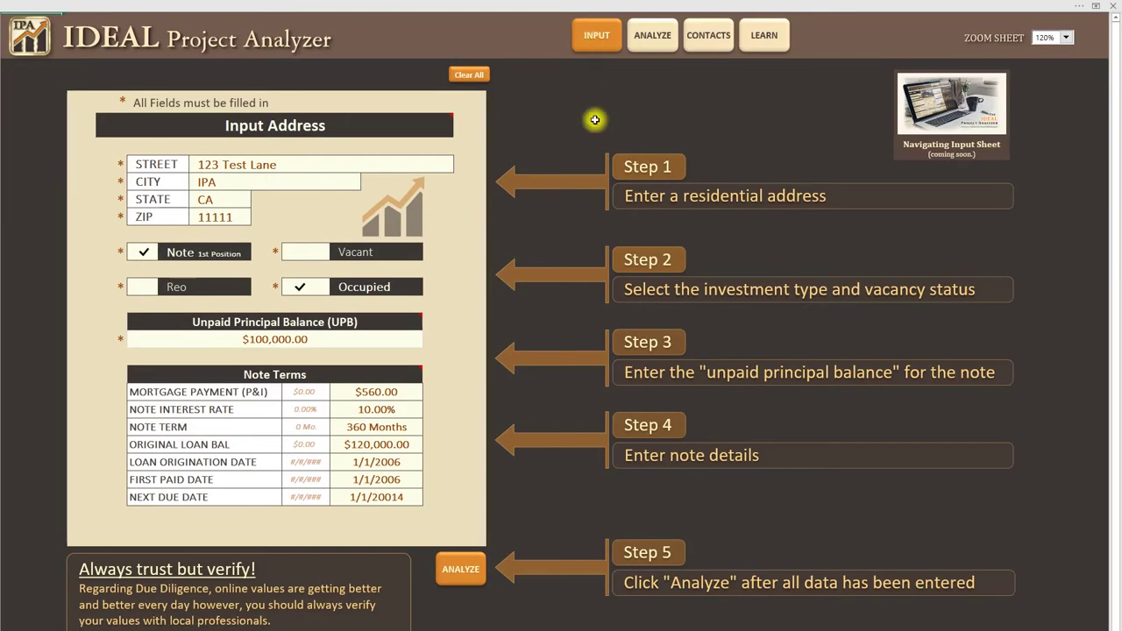